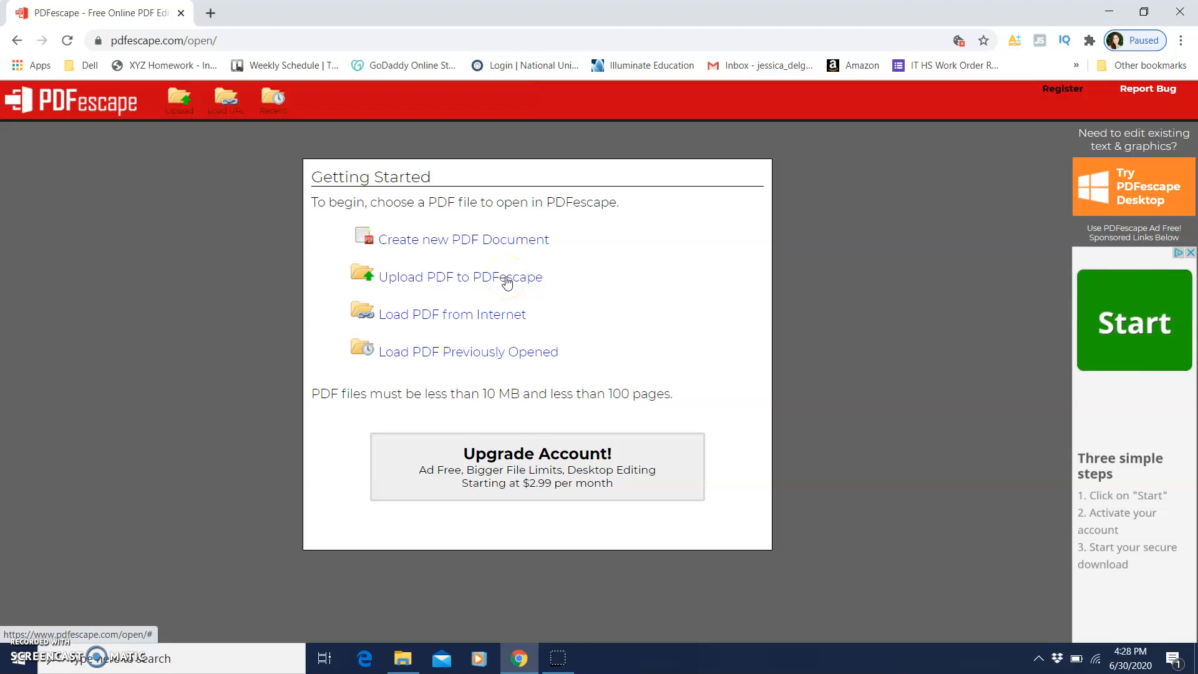
Upload the video-response-worksheet PDF from the Dropbox Teaching folder and open it for editing
left_click(506, 282)
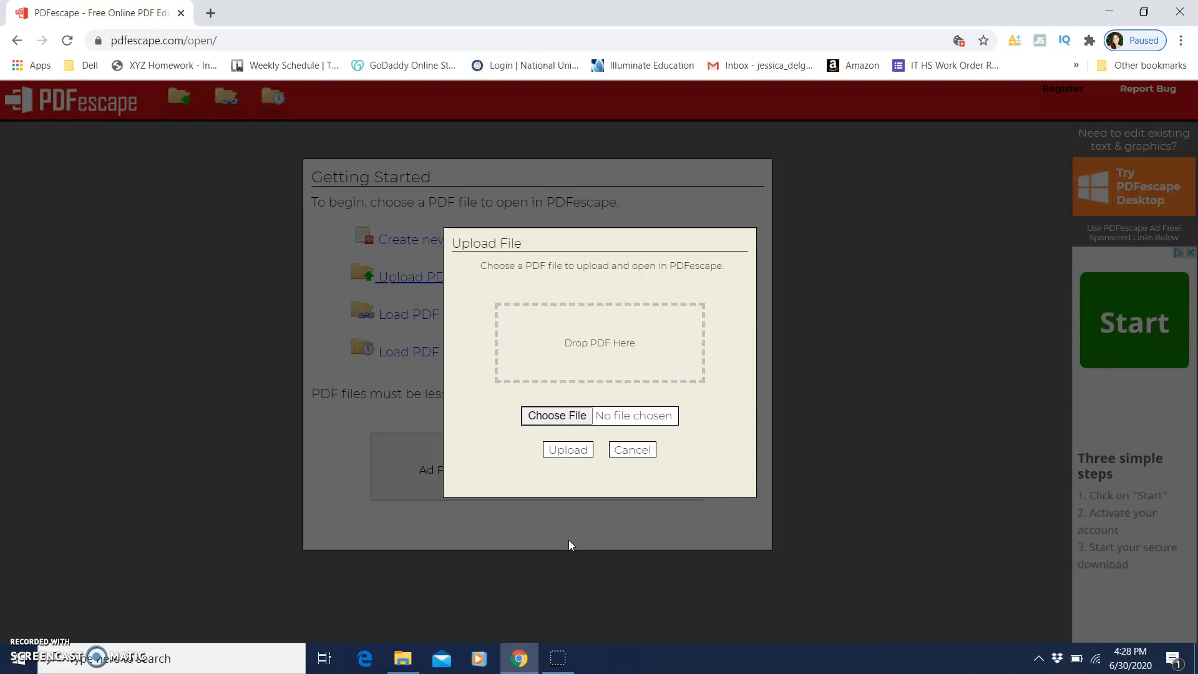
left_click(402, 658)
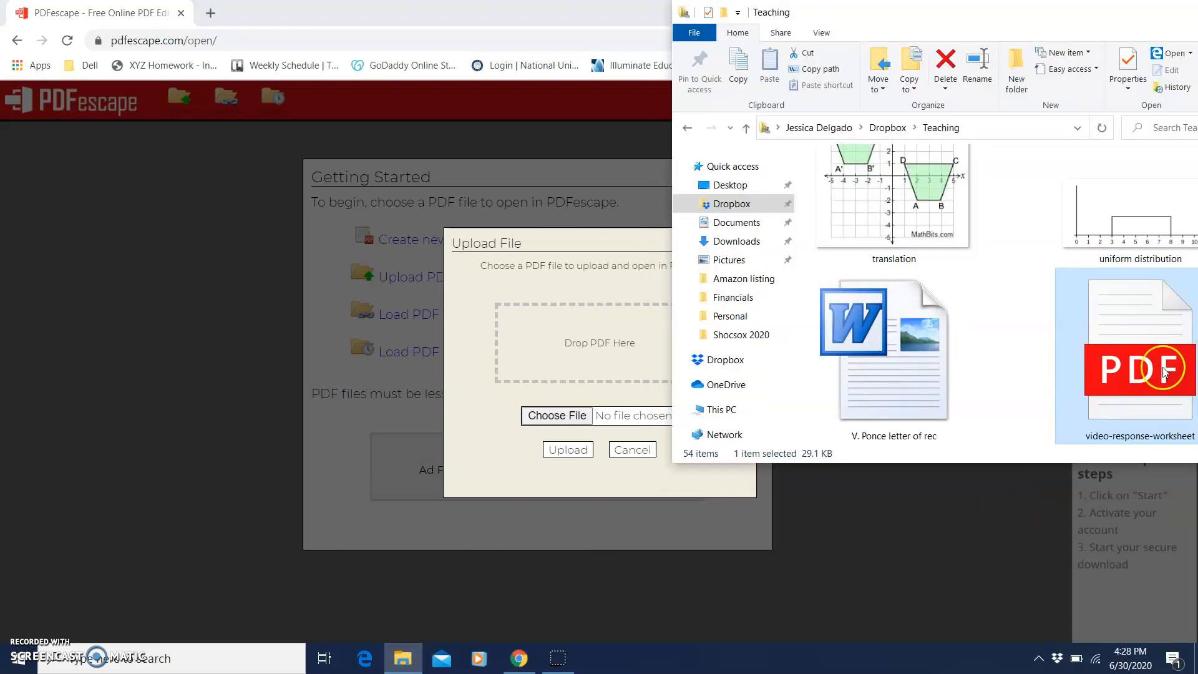
left_click_drag(1162, 372, 593, 346)
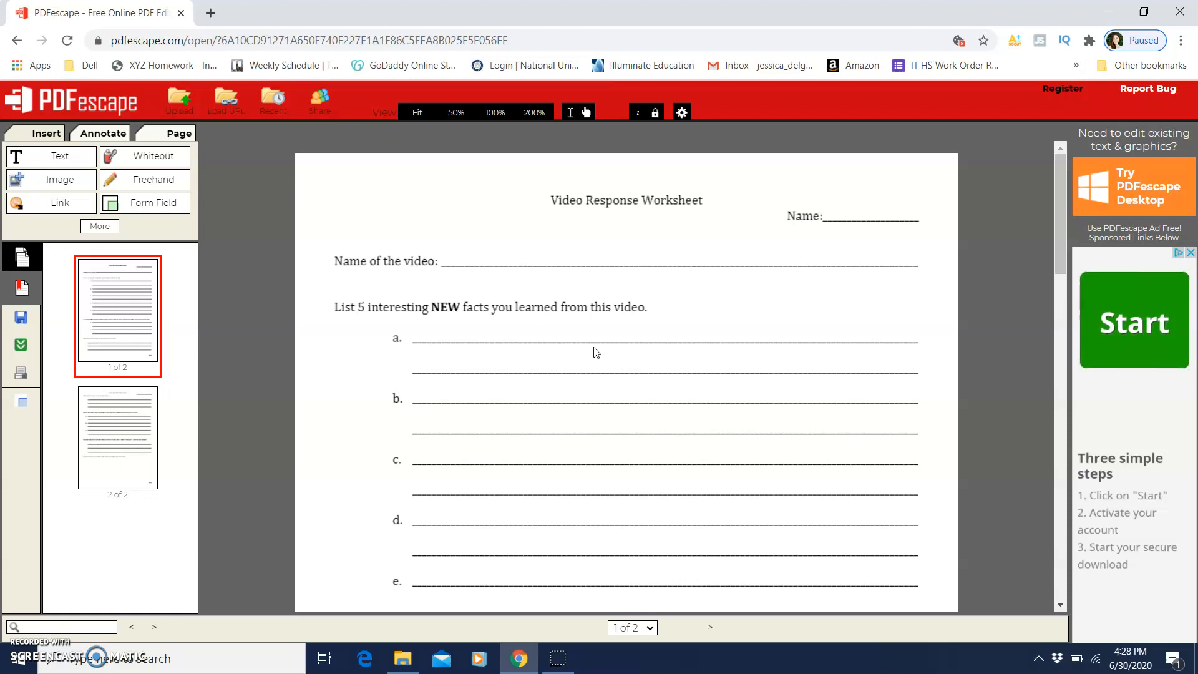
Add Text form fields over the Name blank and the name-of-the-video line on page 1
scroll(596, 352, "down", 1)
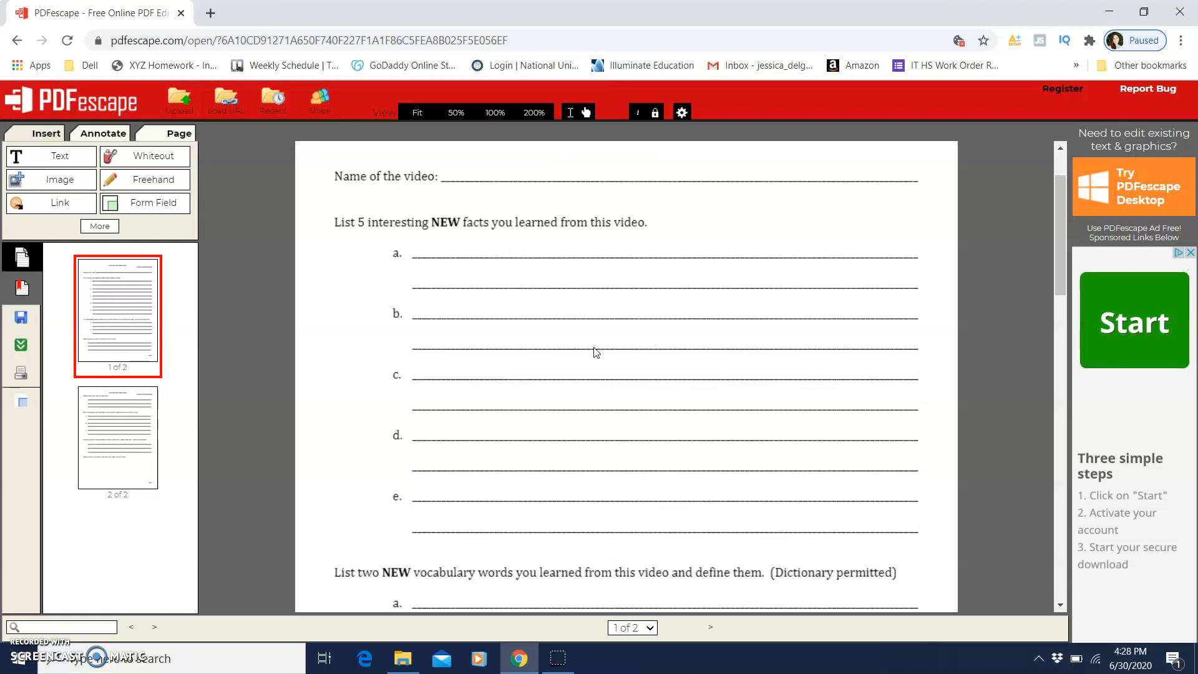
scroll(595, 352, "down", 10)
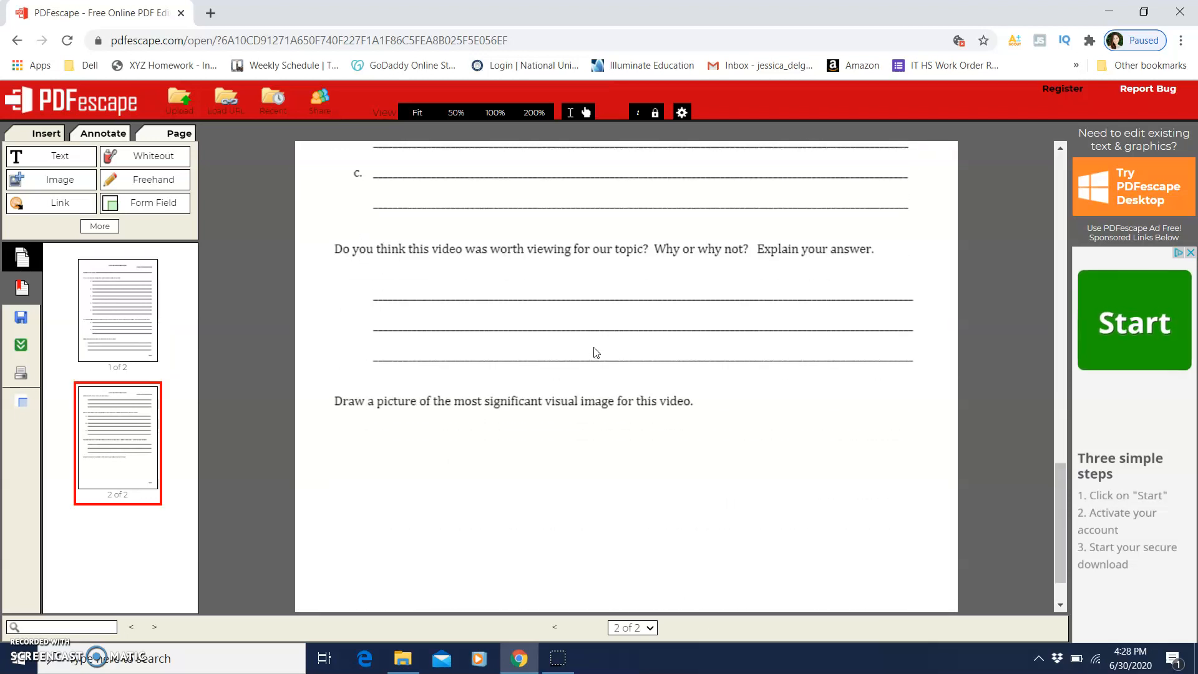
scroll(595, 353, "down", 1)
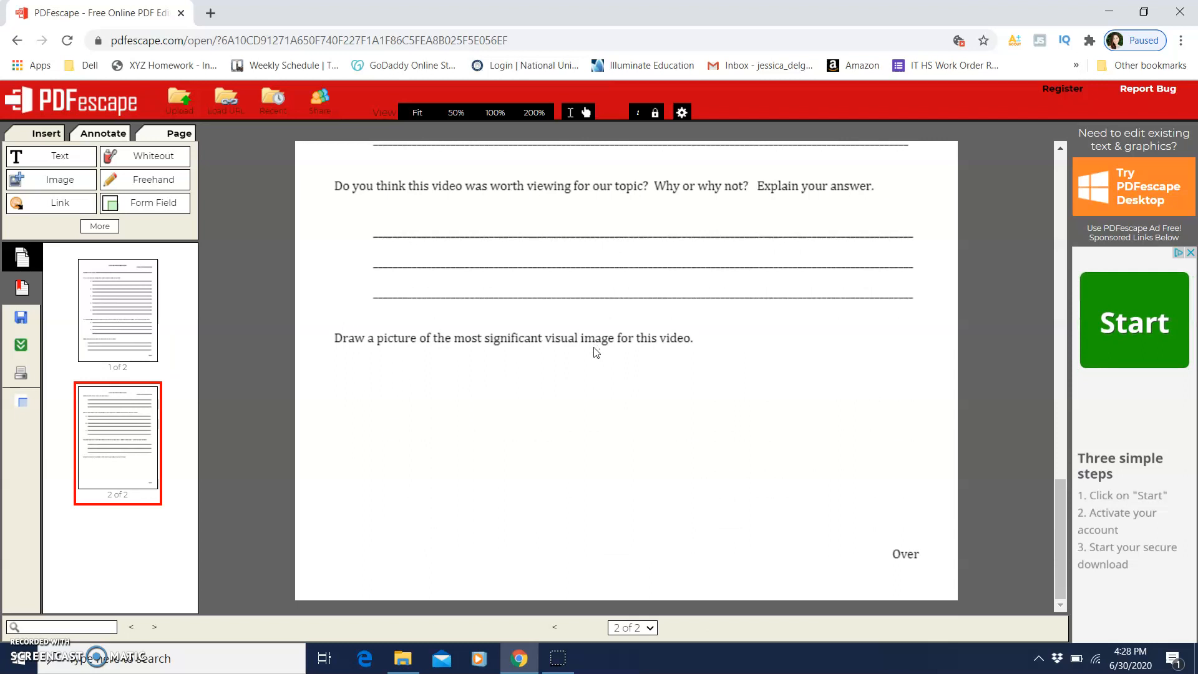
scroll(595, 353, "up", 15)
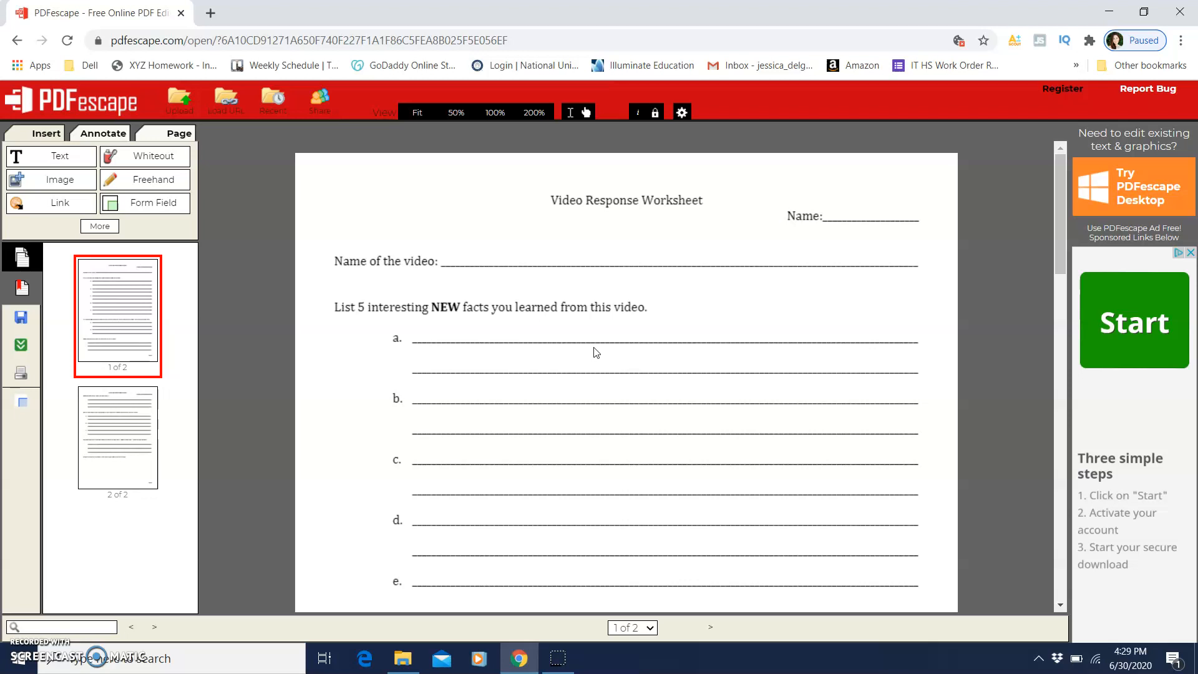
left_click(170, 210)
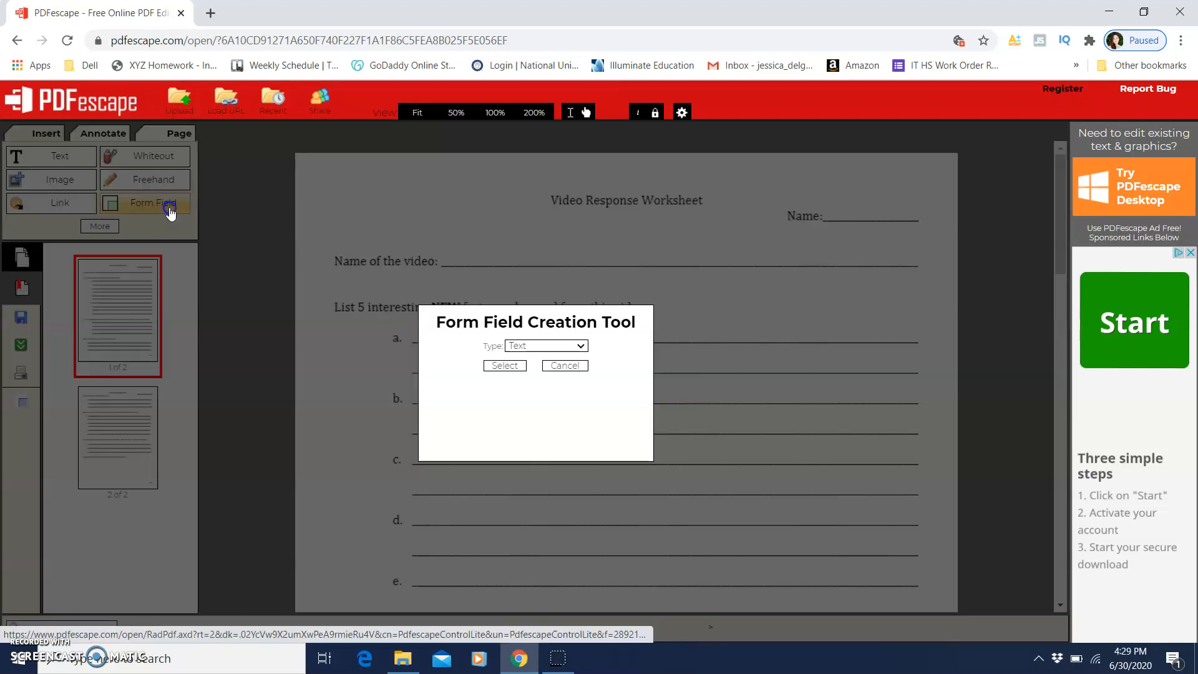
left_click(554, 348)
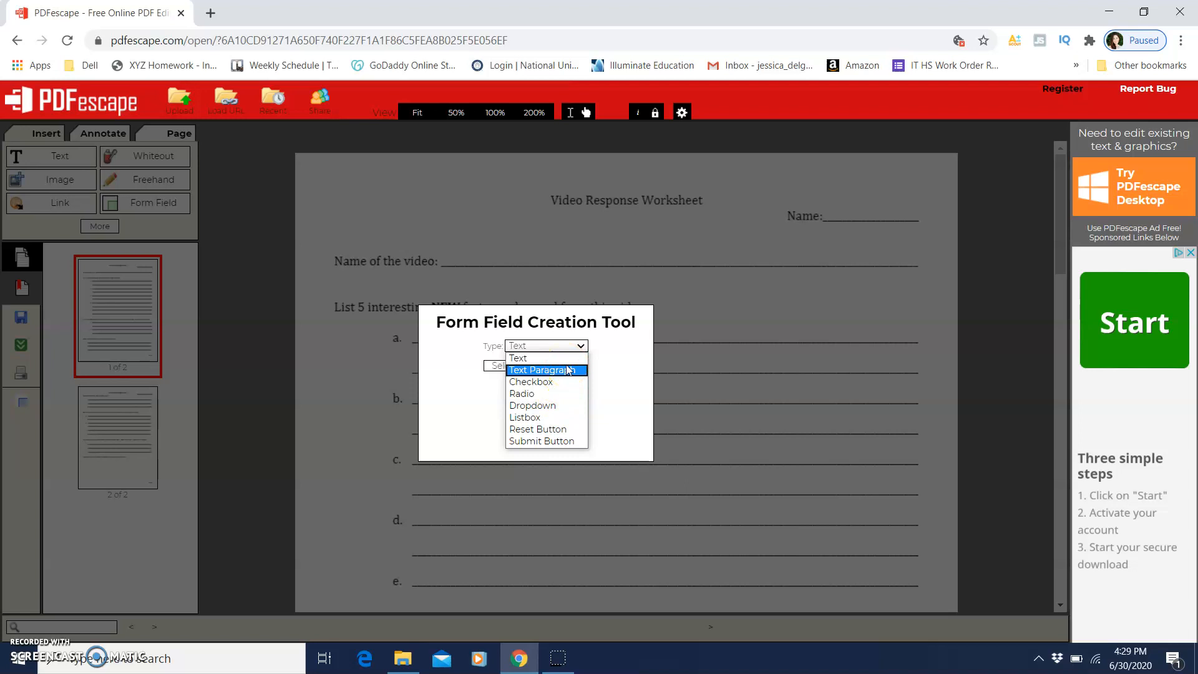
left_click(559, 408)
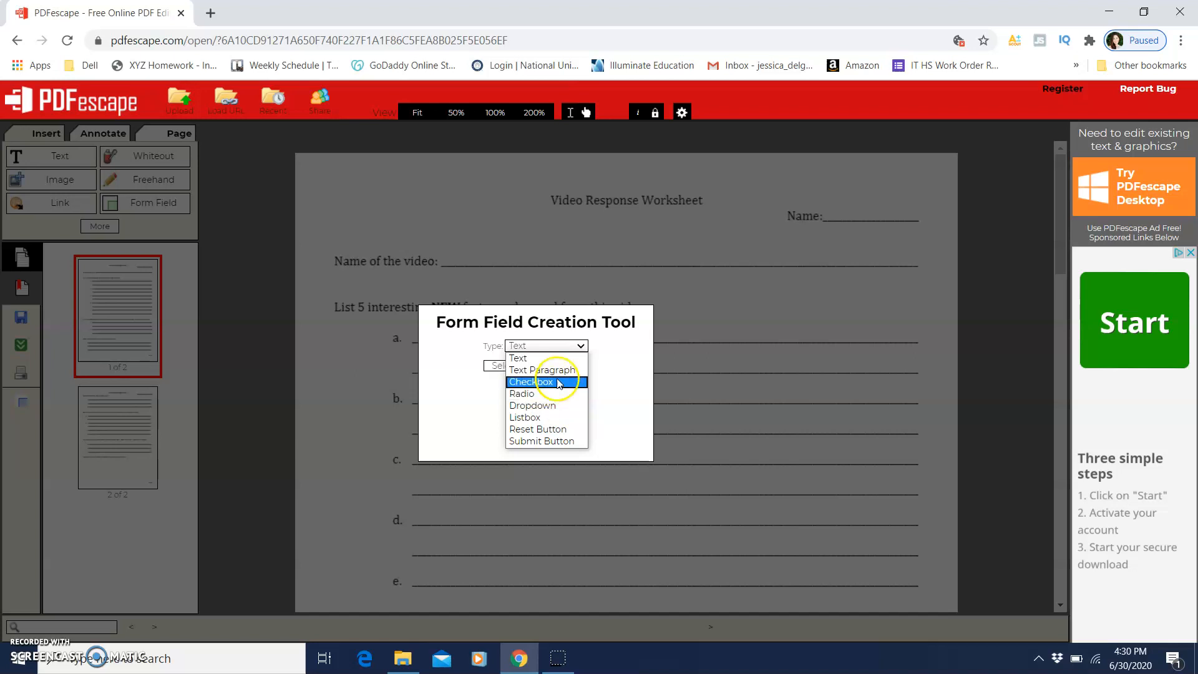
left_click(554, 359)
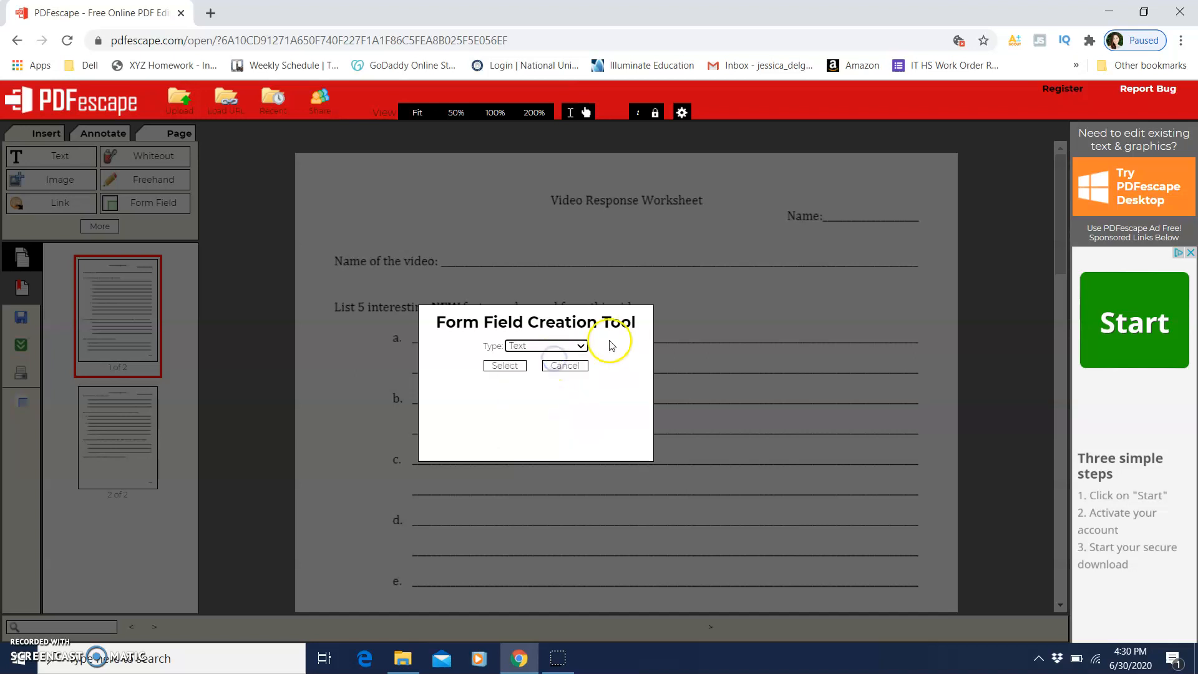
left_click(510, 365)
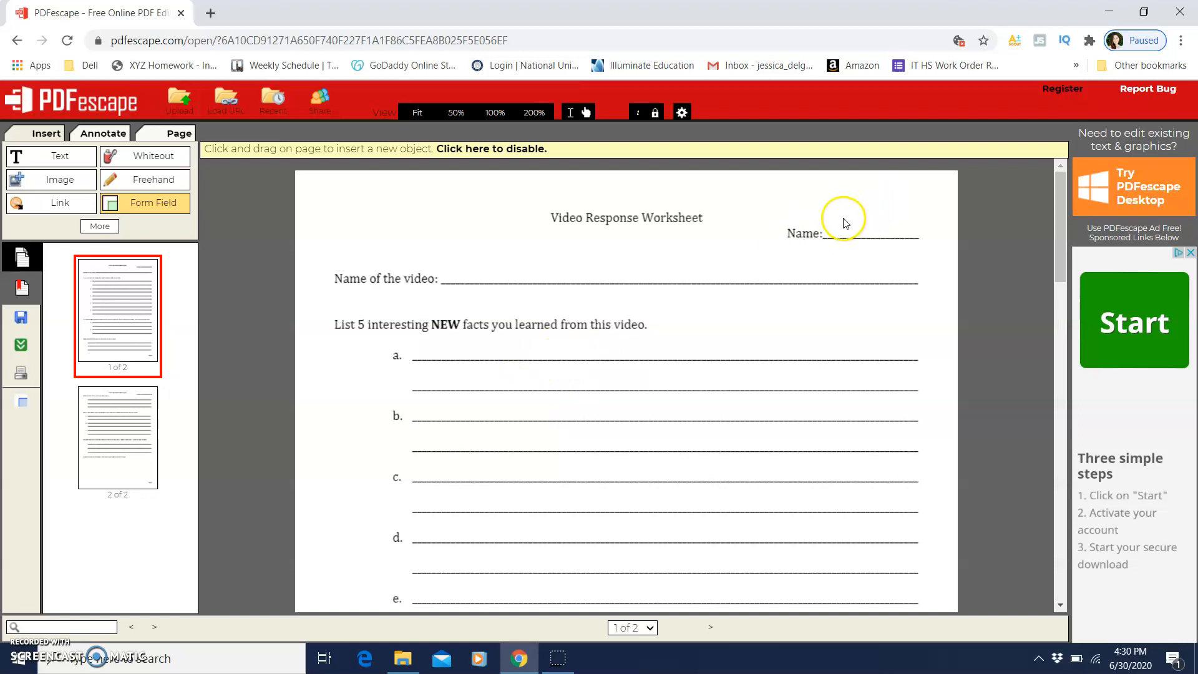
left_click_drag(824, 222, 926, 239)
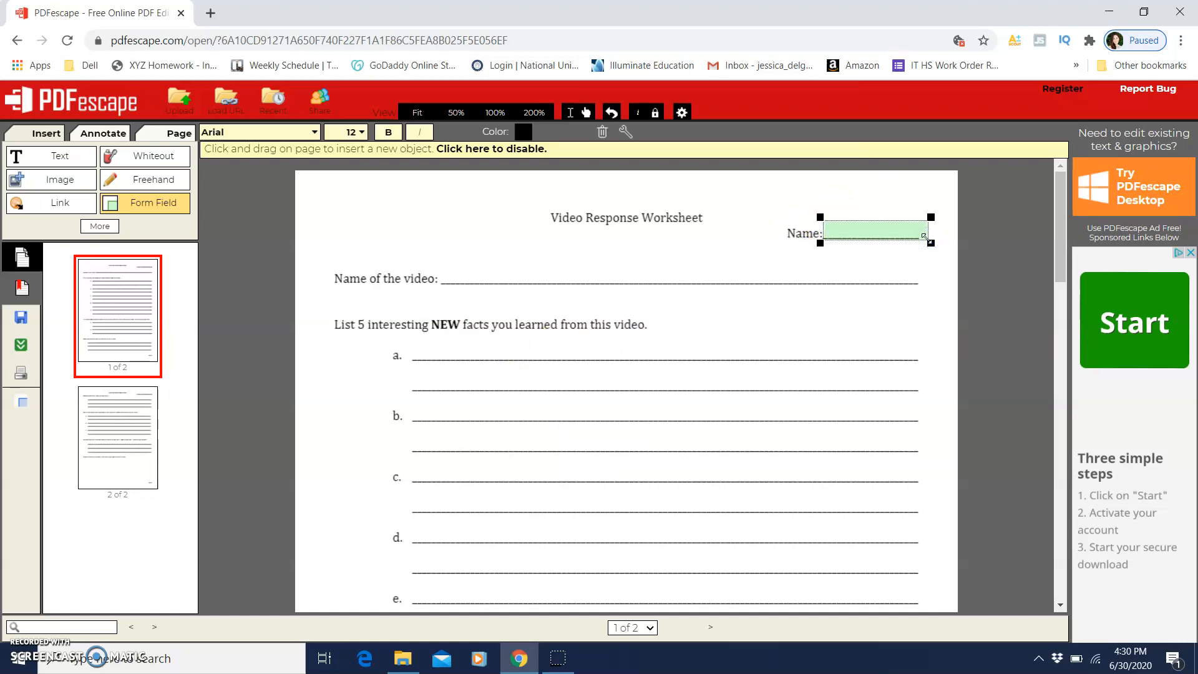
left_click(446, 272)
left_click_drag(447, 273, 920, 282)
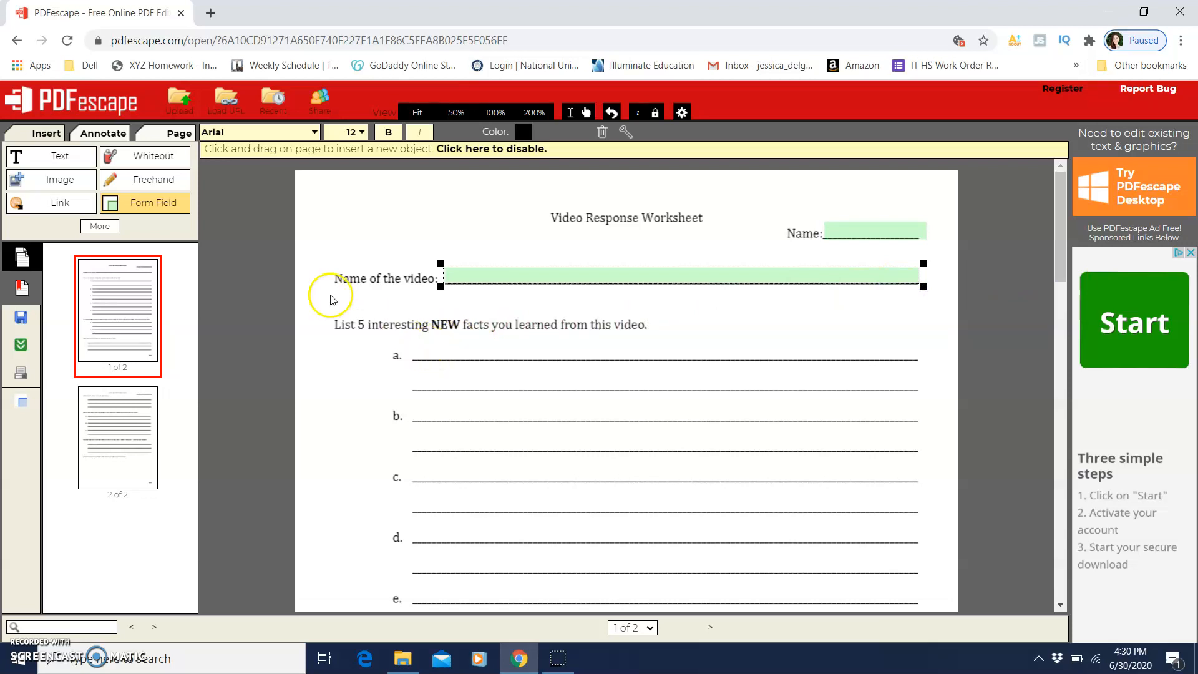
Add Text Paragraph form fields, each covering both answer lines, for facts a, b and c on page 1
left_click(167, 213)
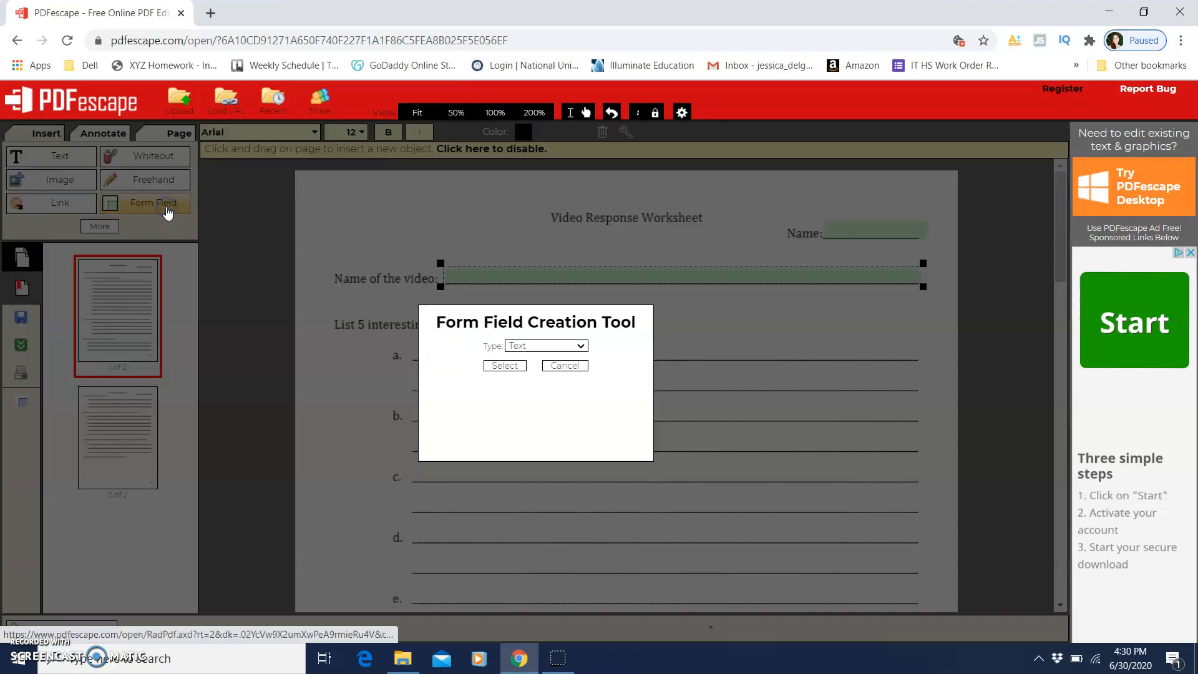
left_click(570, 345)
left_click(571, 370)
left_click(519, 367)
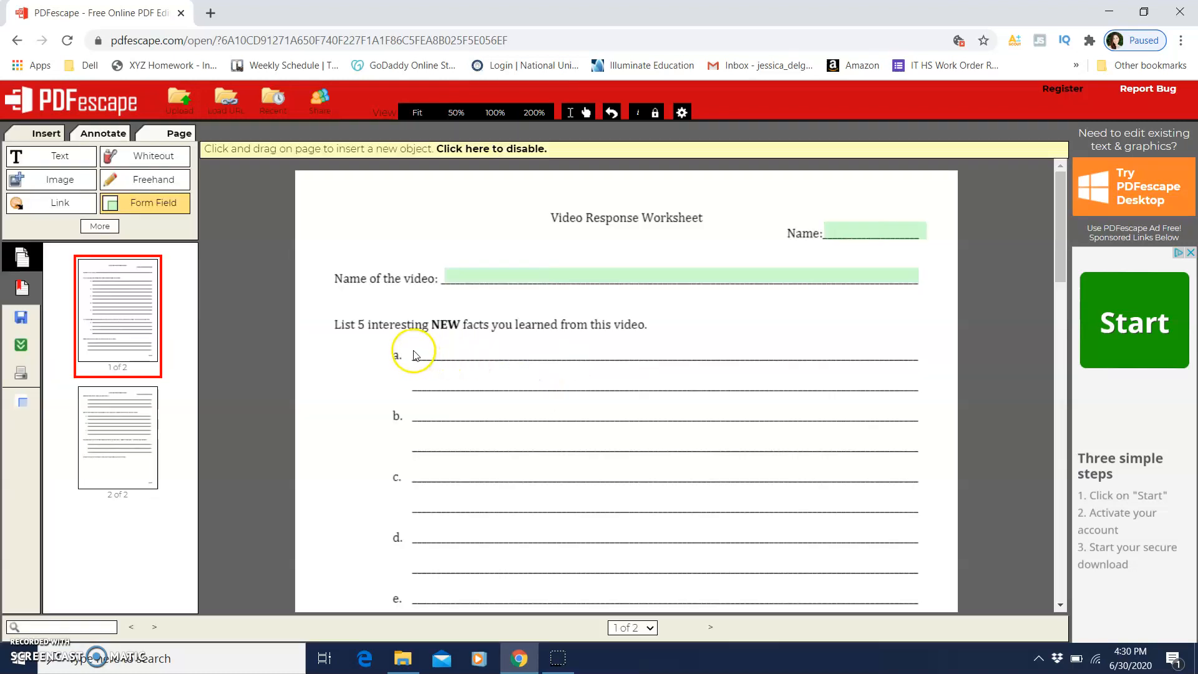
left_click_drag(409, 346, 919, 393)
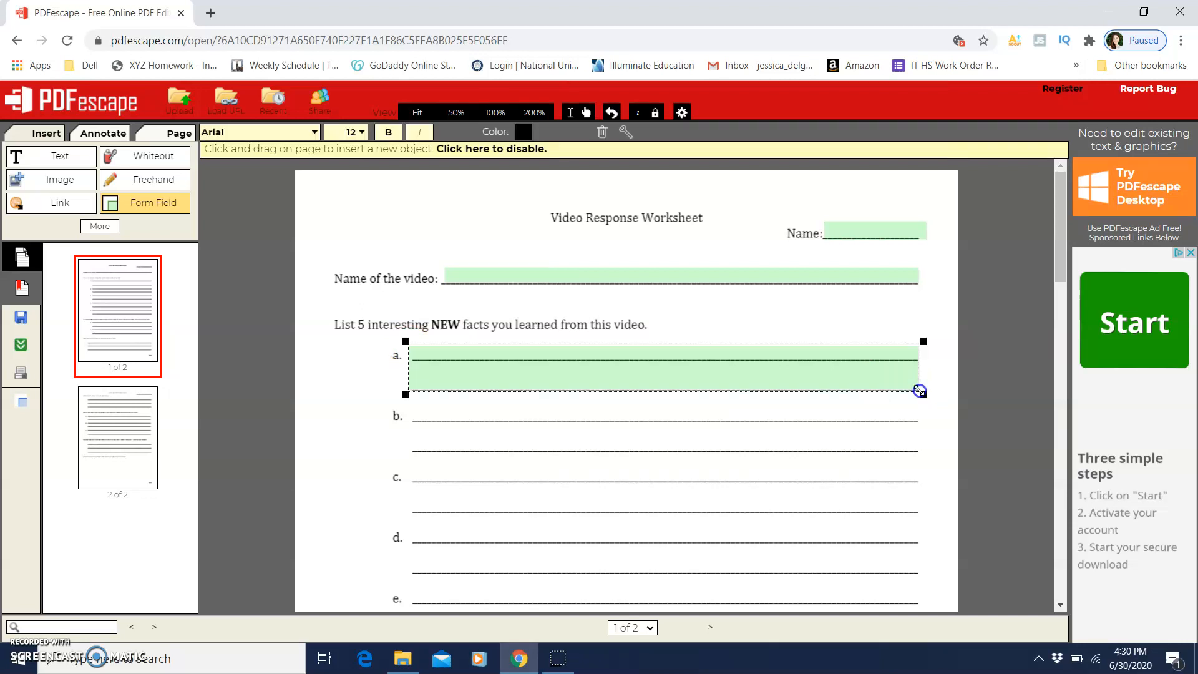
left_click_drag(415, 410, 920, 451)
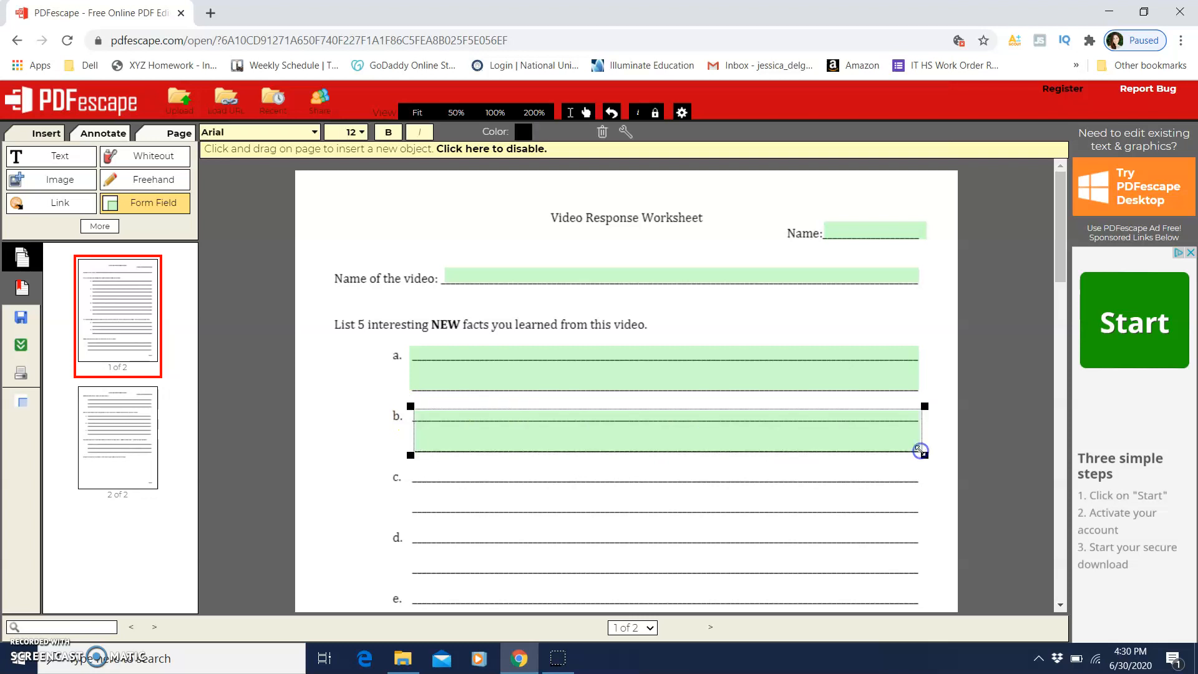
left_click_drag(413, 474, 918, 512)
mouse_move(1062, 217)
left_mouse_down()
mouse_move(1064, 331)
mouse_move(1038, 543)
left_mouse_up()
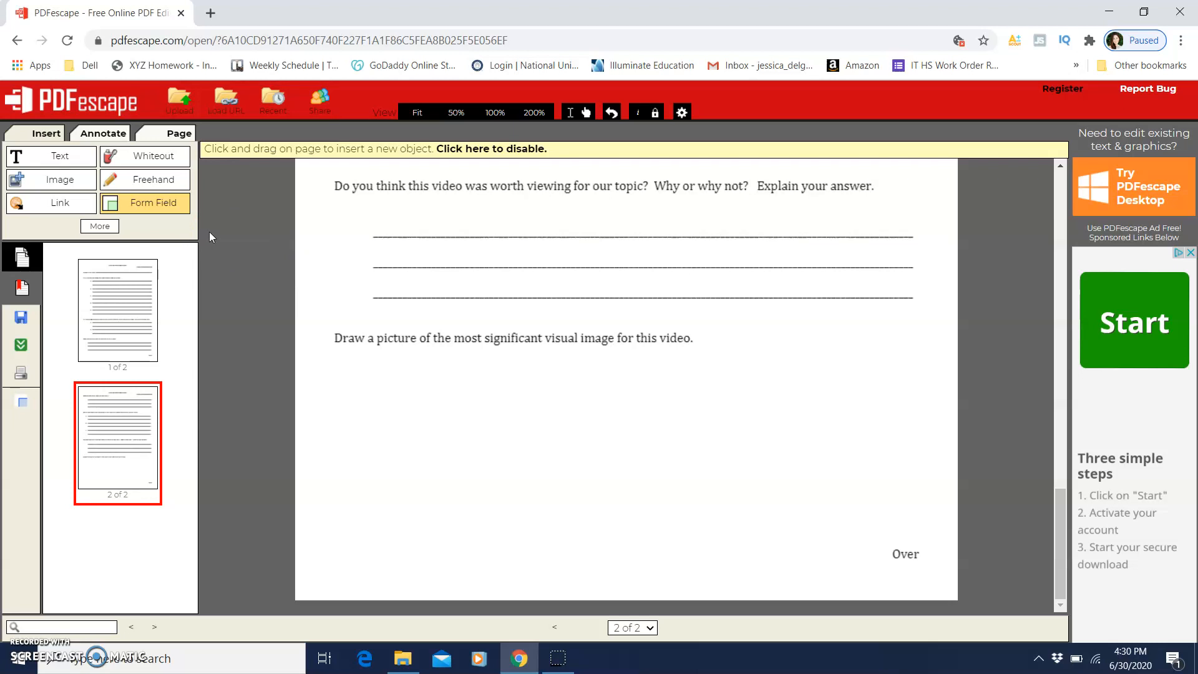
left_click(172, 206)
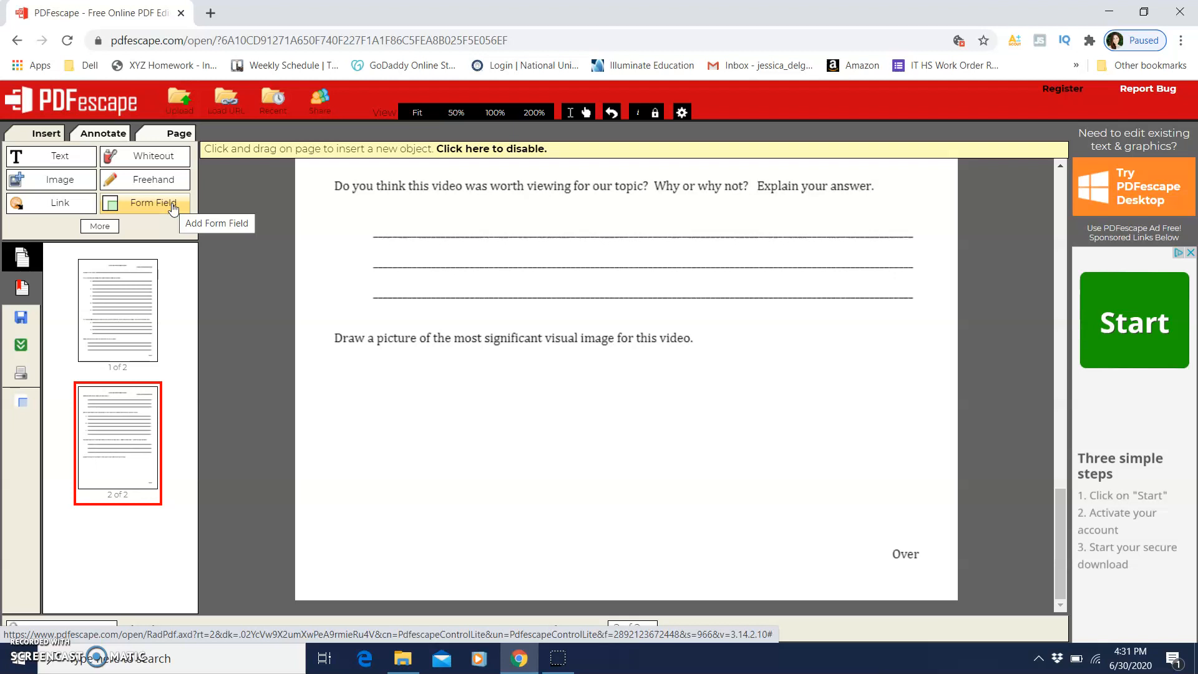
scroll(738, 378, "up", 2)
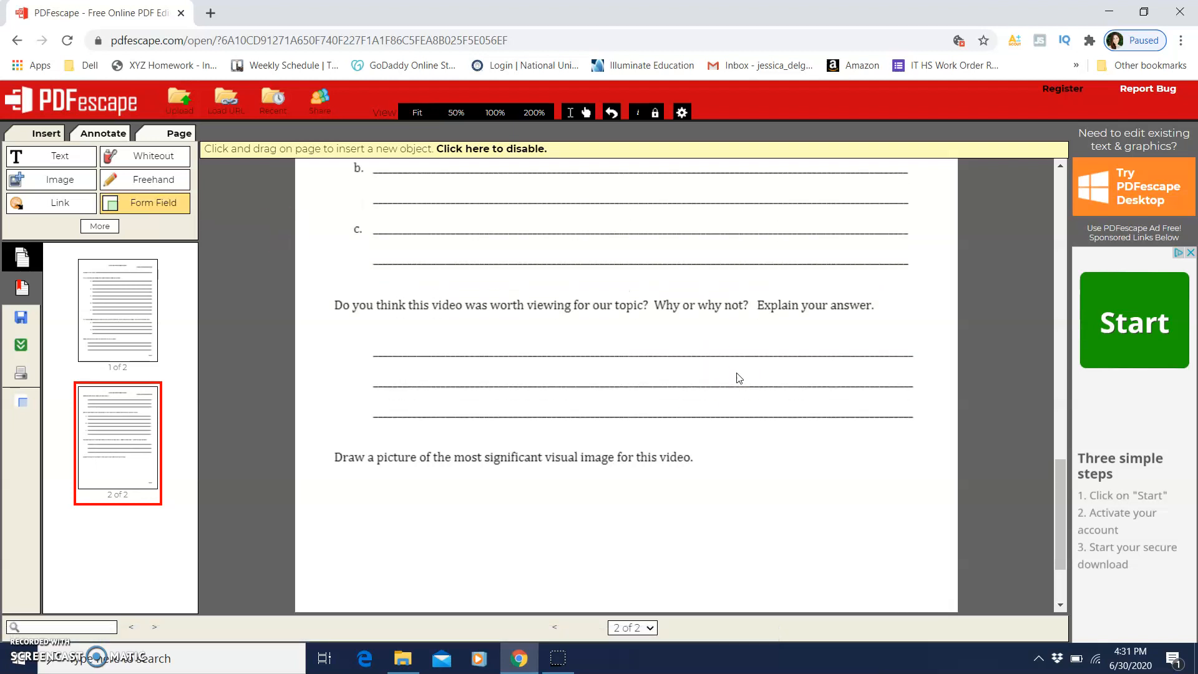
scroll(737, 378, "up", 9)
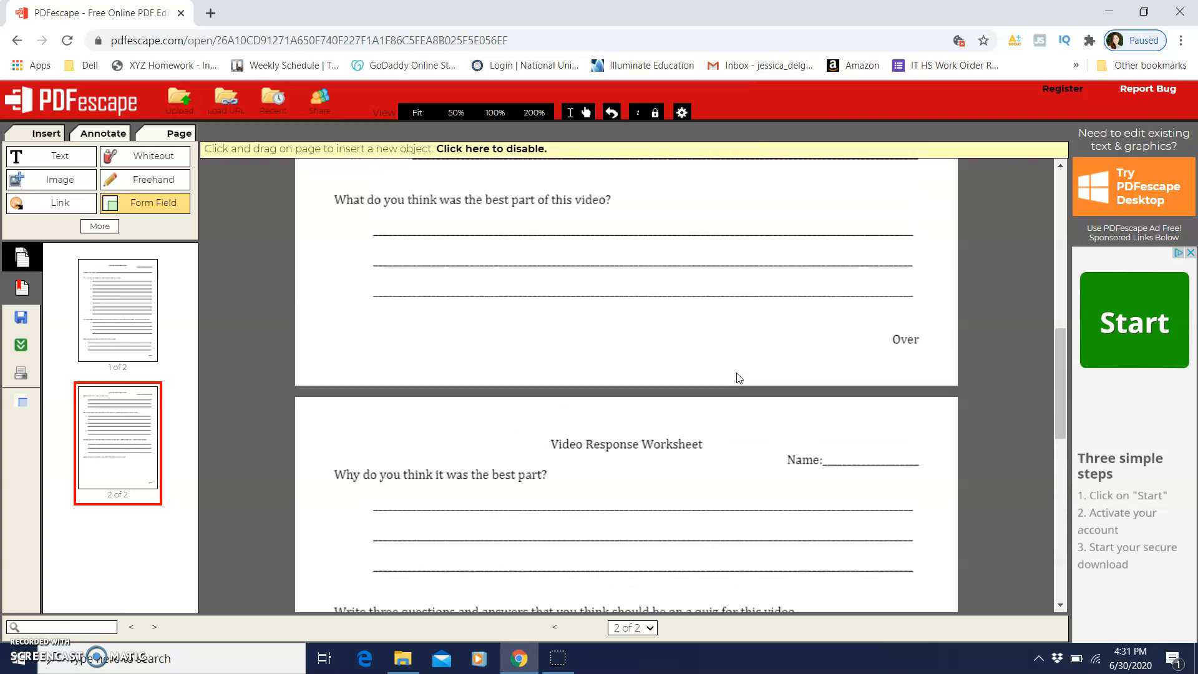
scroll(738, 377, "up", 11)
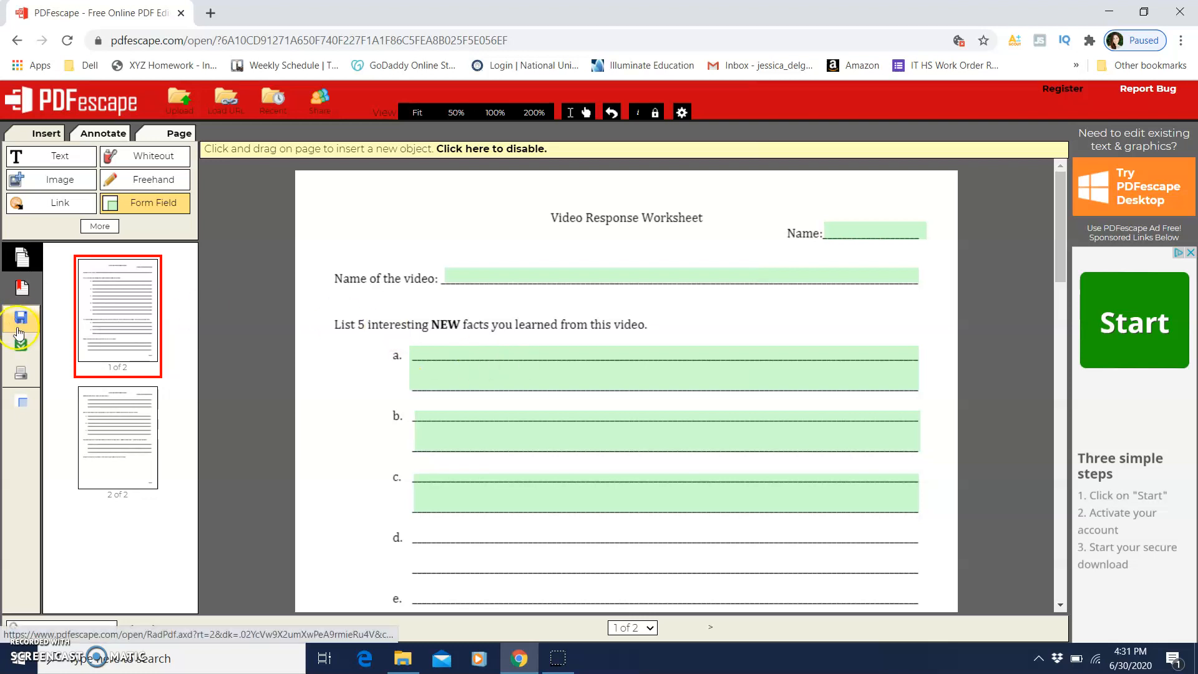
Save and download the edited PDF as video-response-worksheet in the Downloads folder
left_click(22, 346)
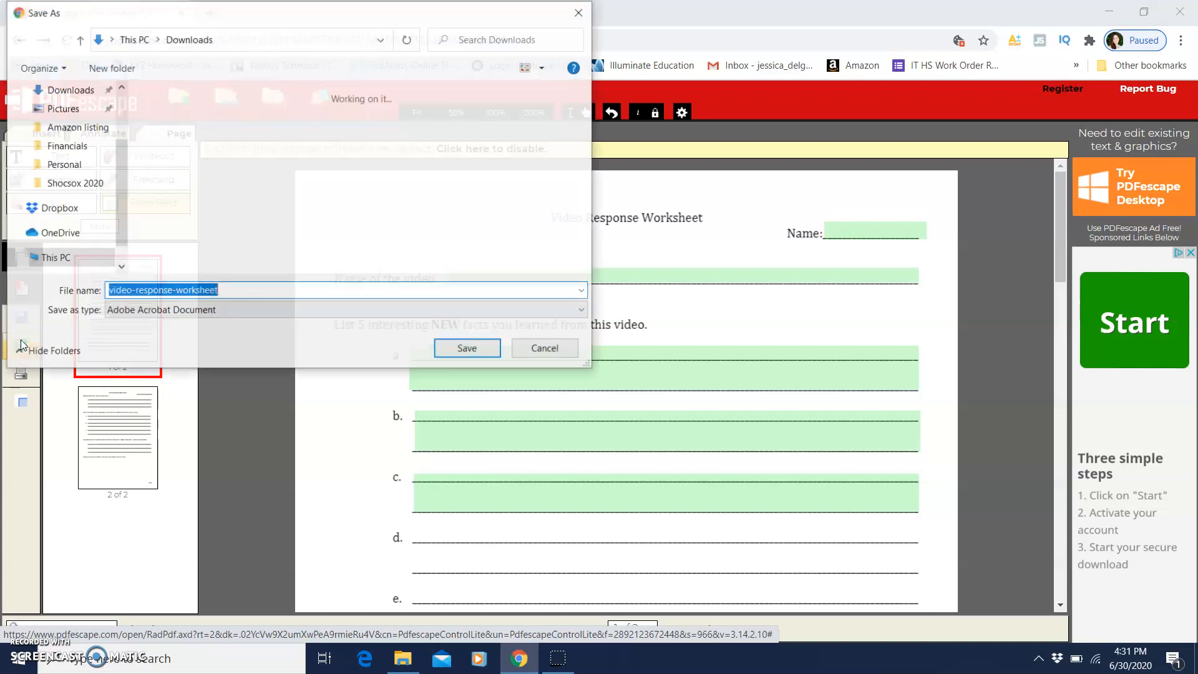
left_click(468, 348)
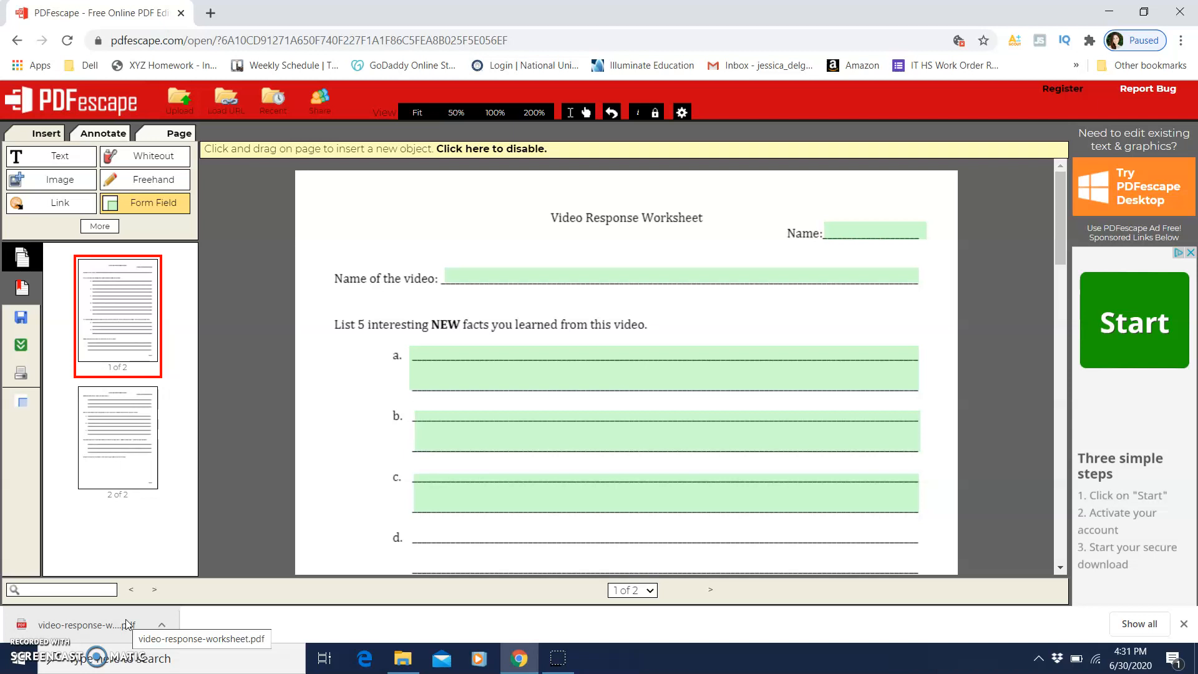
Add text objects with a first name on the Name blank and "LIfe of Pi" on the name-of-the-video line, and start one at fact a
left_click(506, 283)
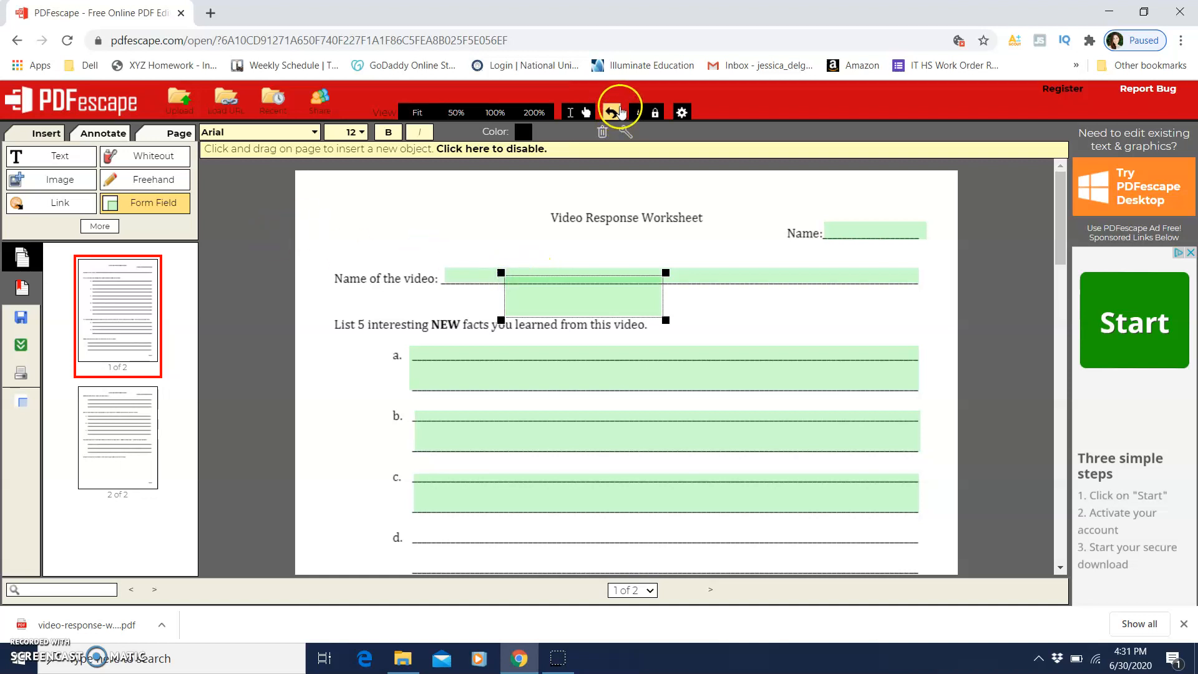
left_click(613, 112)
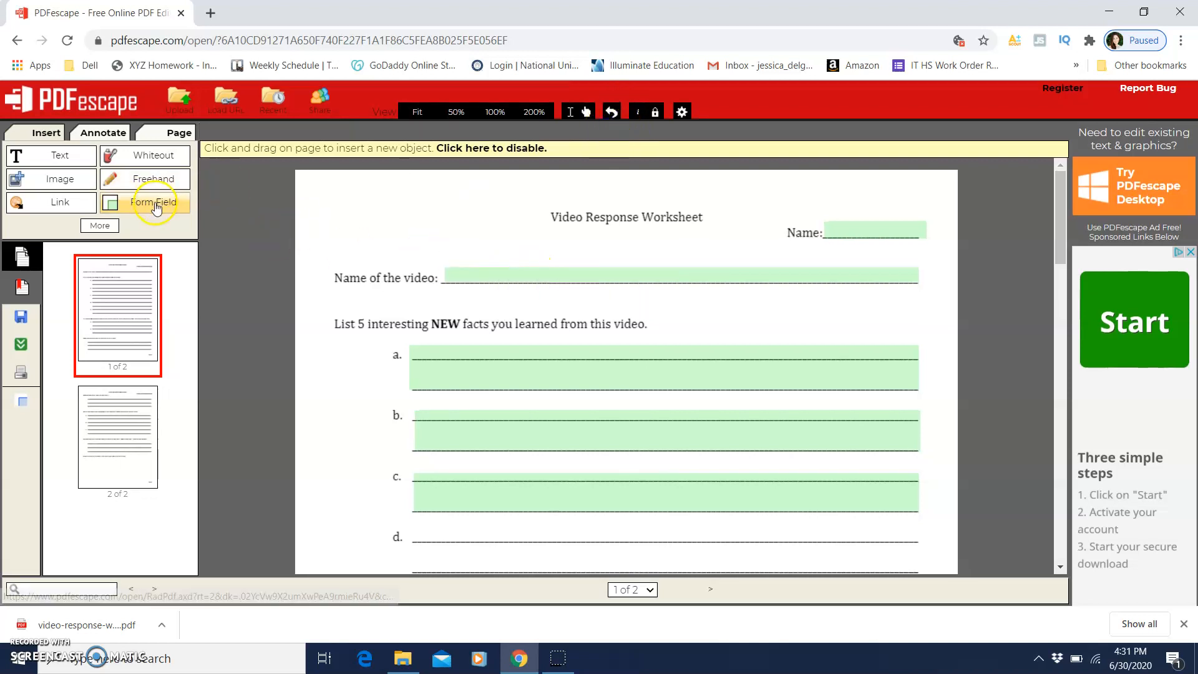
left_click(60, 155)
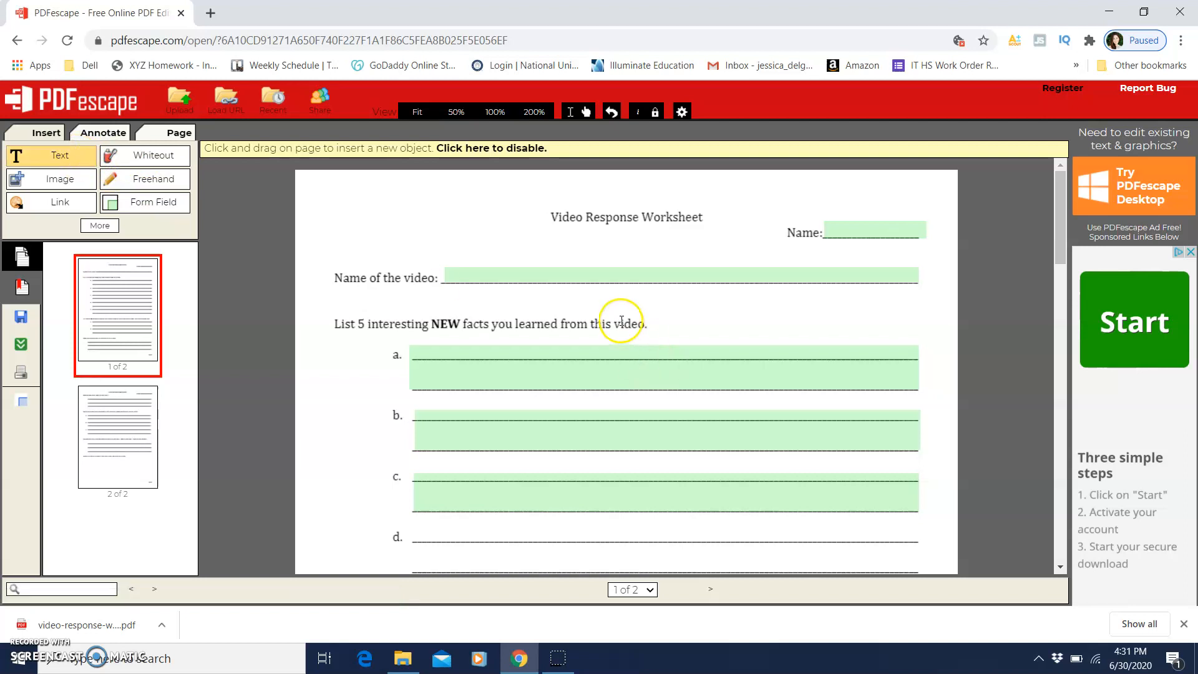
left_click(834, 231)
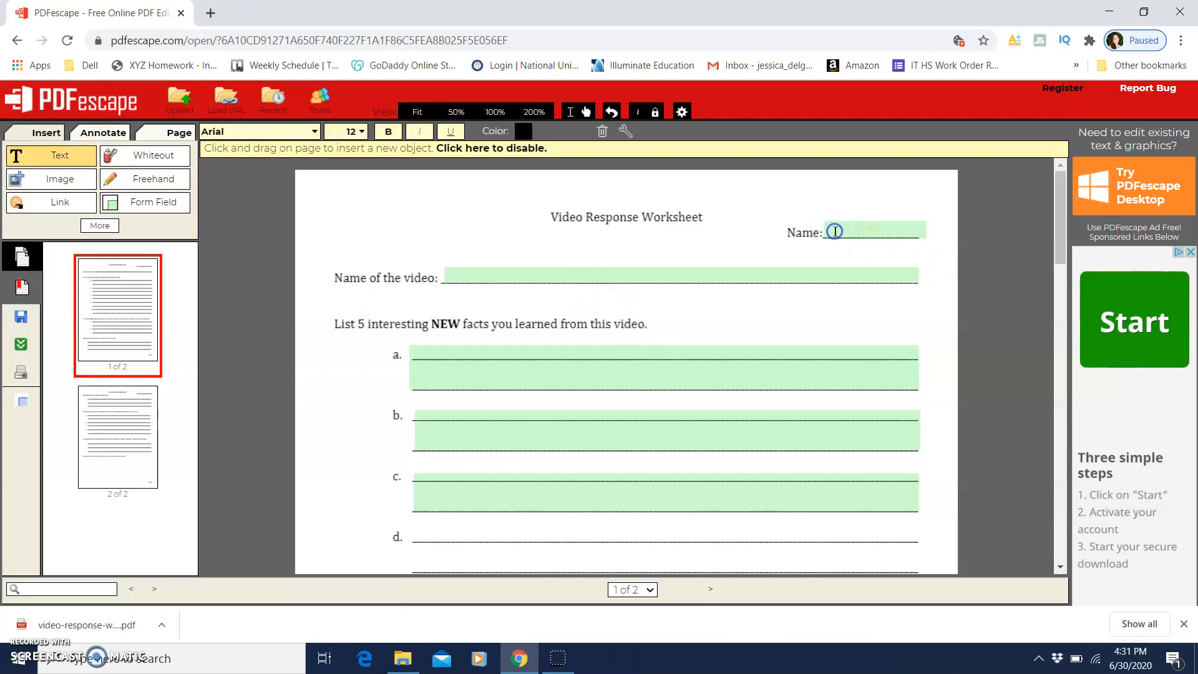
type("Jessica")
left_click(627, 273)
type("LIfe of Pie")
left_click(499, 354)
left_click(335, 381)
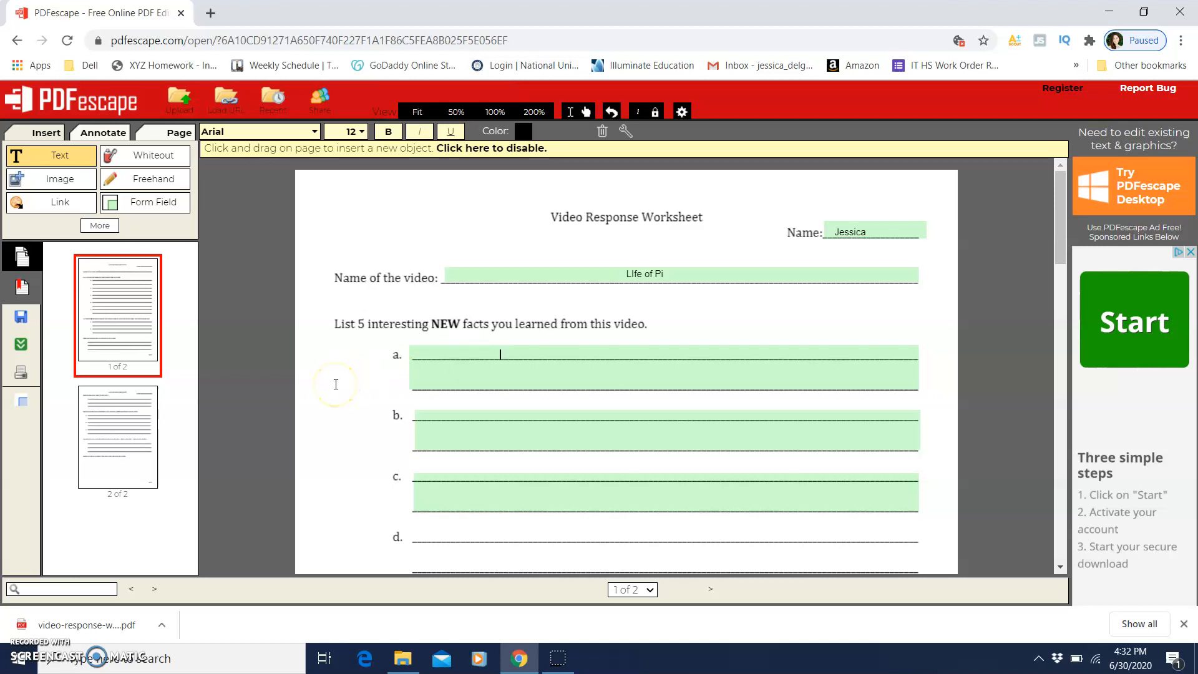